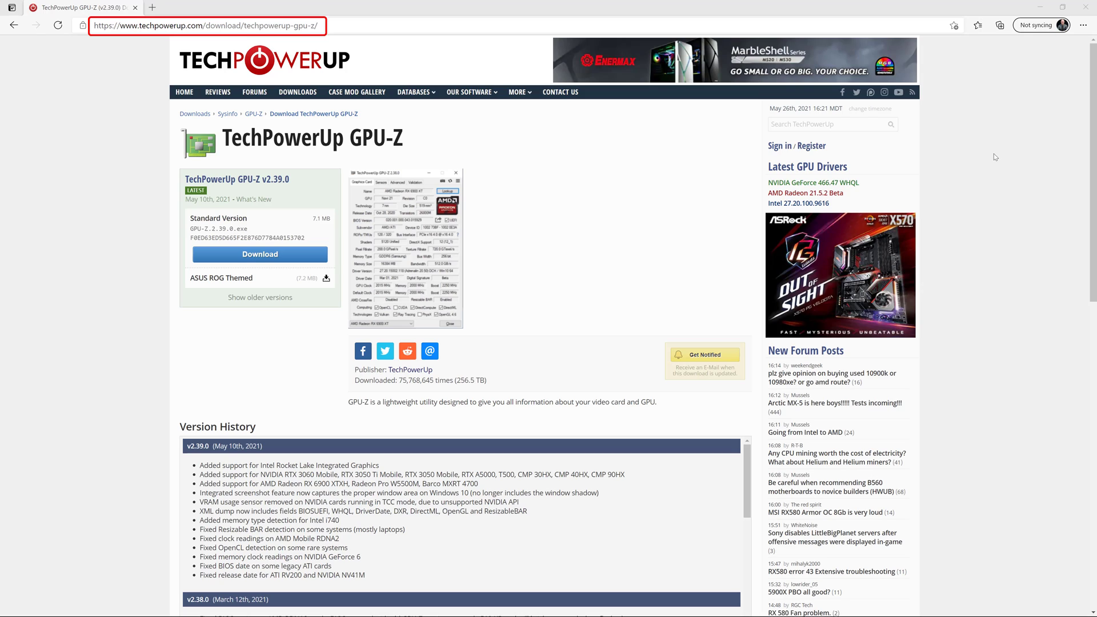
Download the 7.1 MB GPU-Z 2.39.0 installer through TechPowerUp's US-5 server.
{"action": "left_click", "coordinate": [300, 255]}
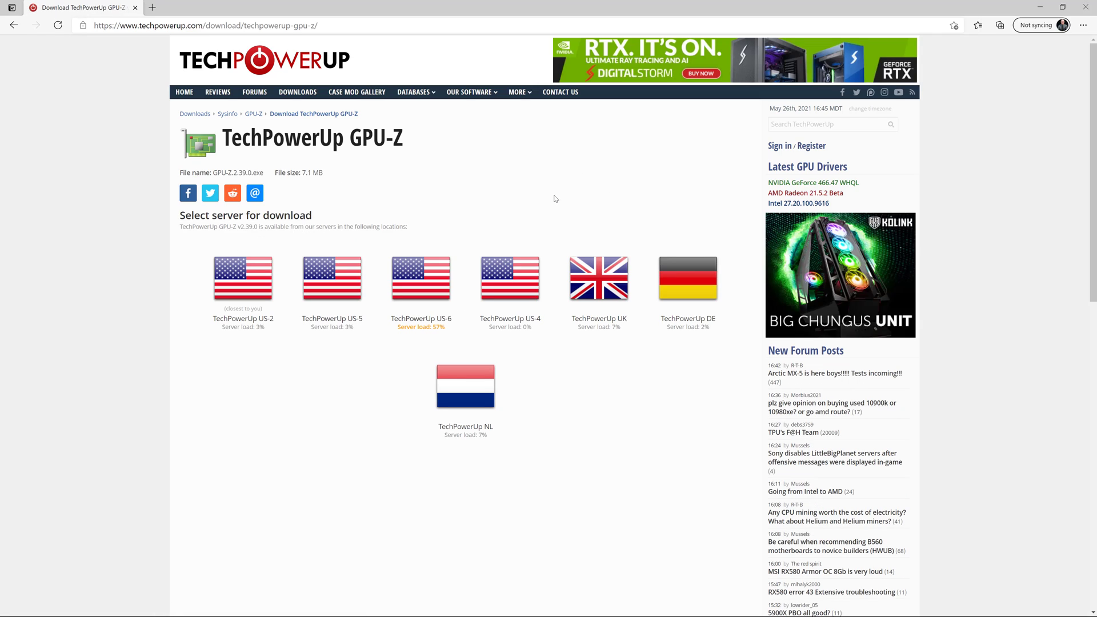
{"action": "left_click", "coordinate": [334, 288]}
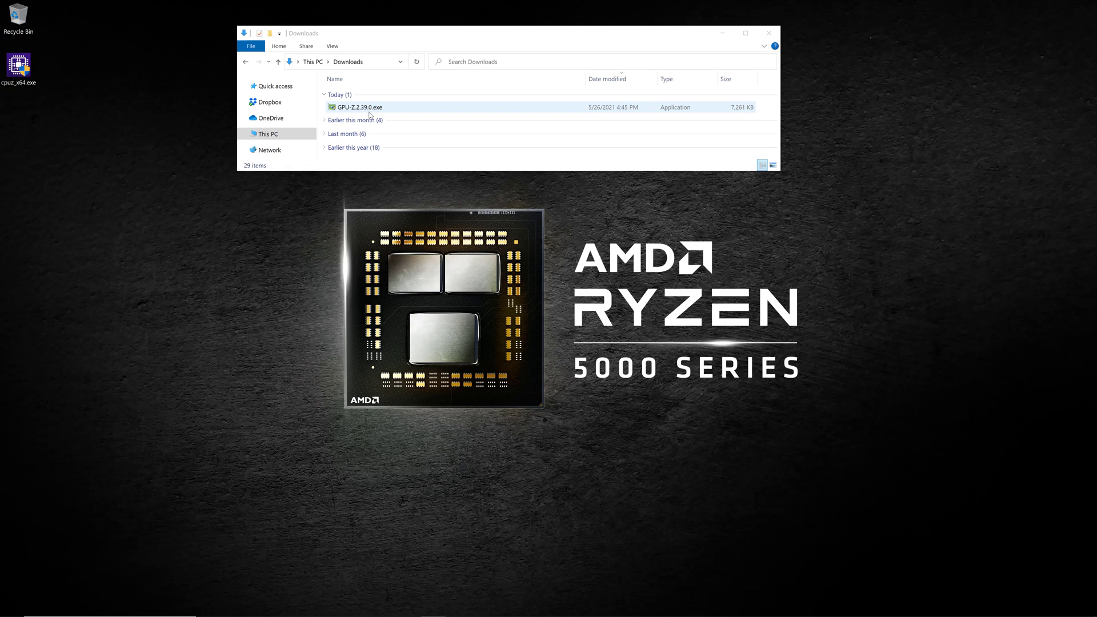
Move GPU-Z.2.39.0.exe from Downloads to the desktop below cpuz_x64.exe and launch it.
{"action": "left_click_drag", "start_coordinate": [371, 111], "coordinate": [57, 153]}
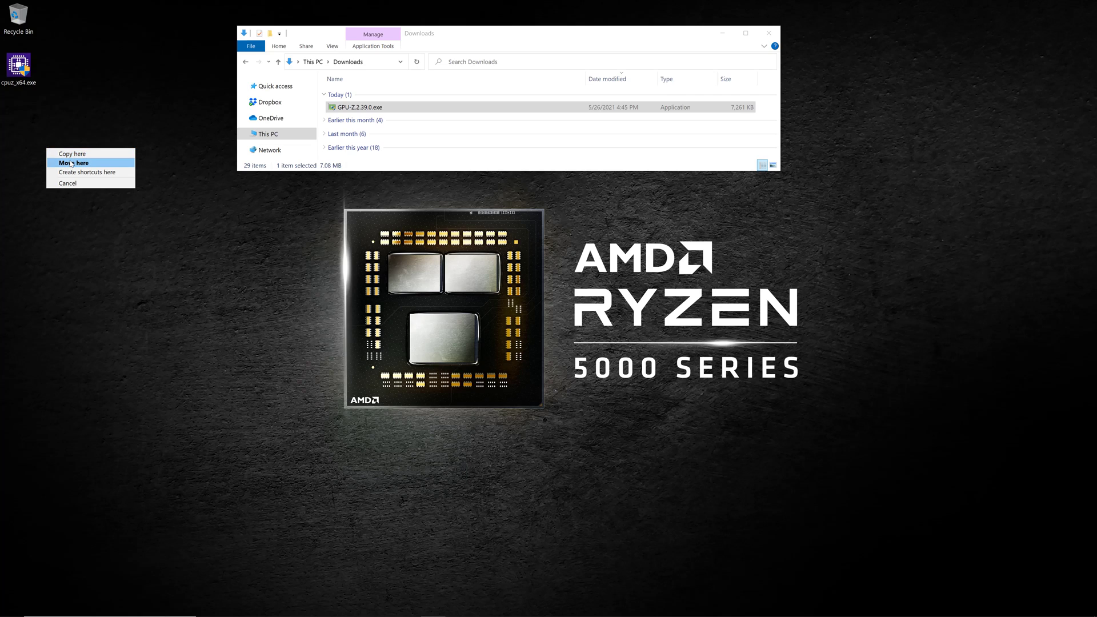
{"action": "left_click", "coordinate": [68, 163]}
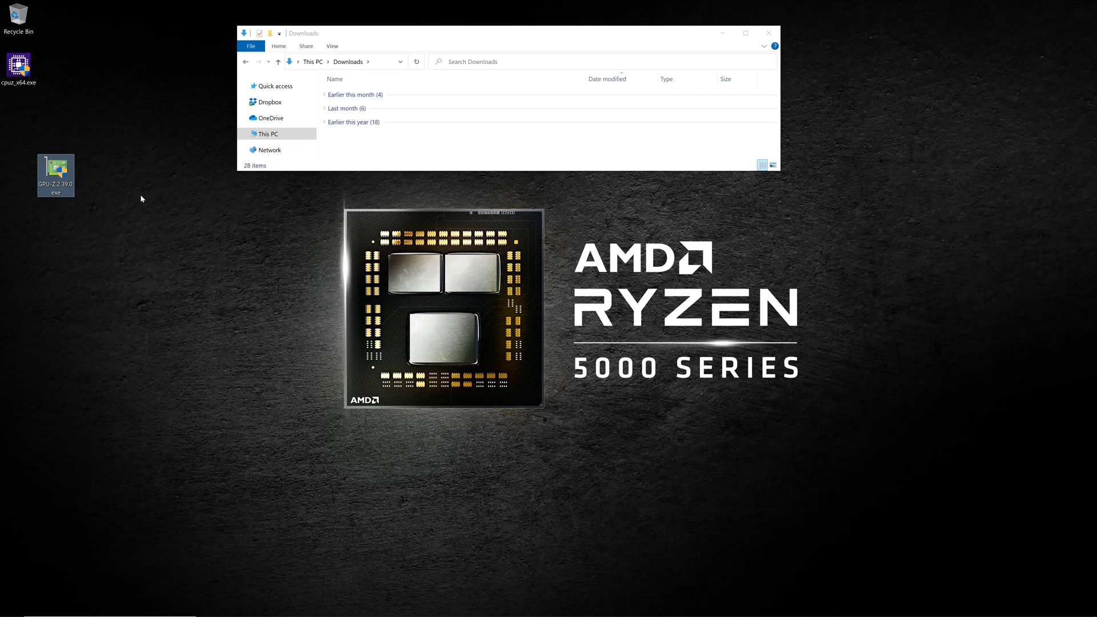
{"action": "left_click_drag", "start_coordinate": [69, 176], "coordinate": [34, 128]}
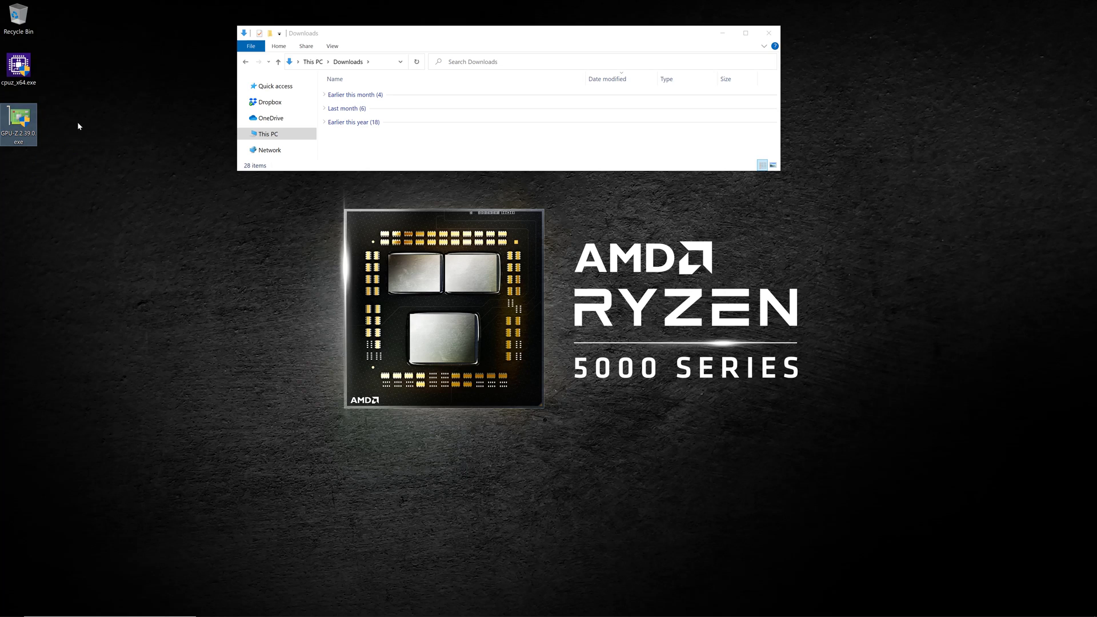
{"action": "double_click", "coordinate": [17, 119]}
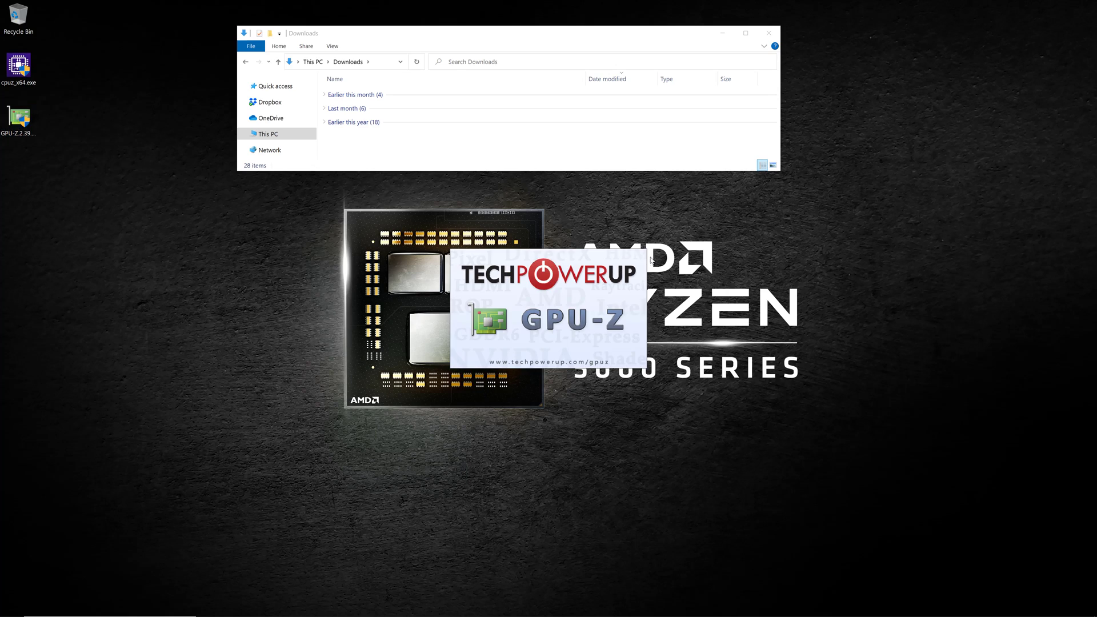
Close the Downloads window, centre GPU-Z on screen and move CPU-Z aside.
{"action": "left_click", "coordinate": [770, 34]}
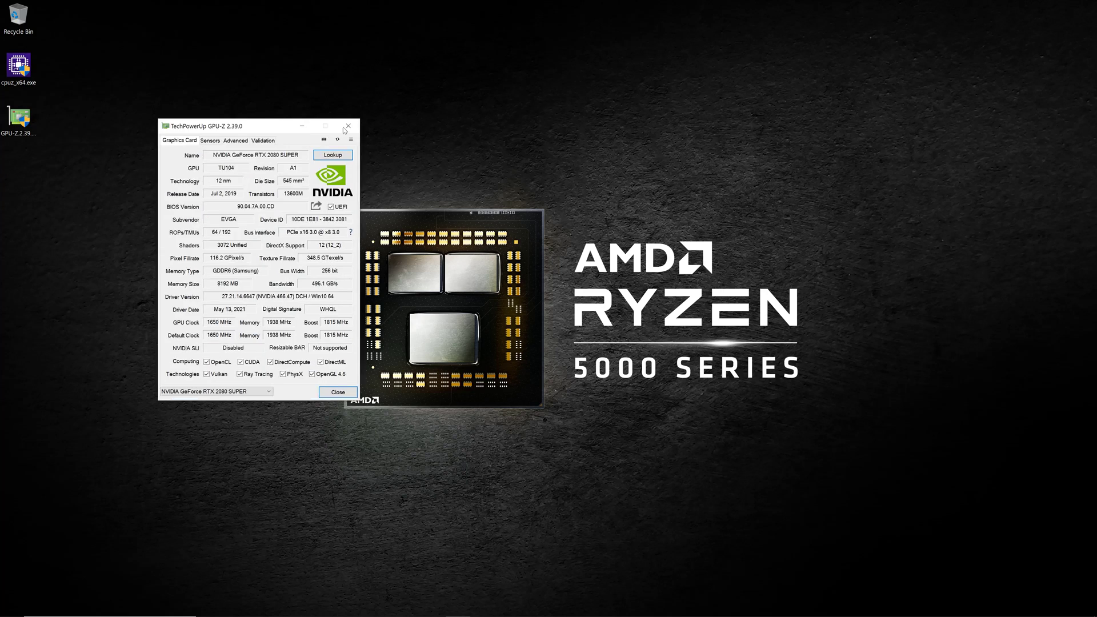
{"action": "left_click_drag", "start_coordinate": [257, 127], "coordinate": [448, 156]}
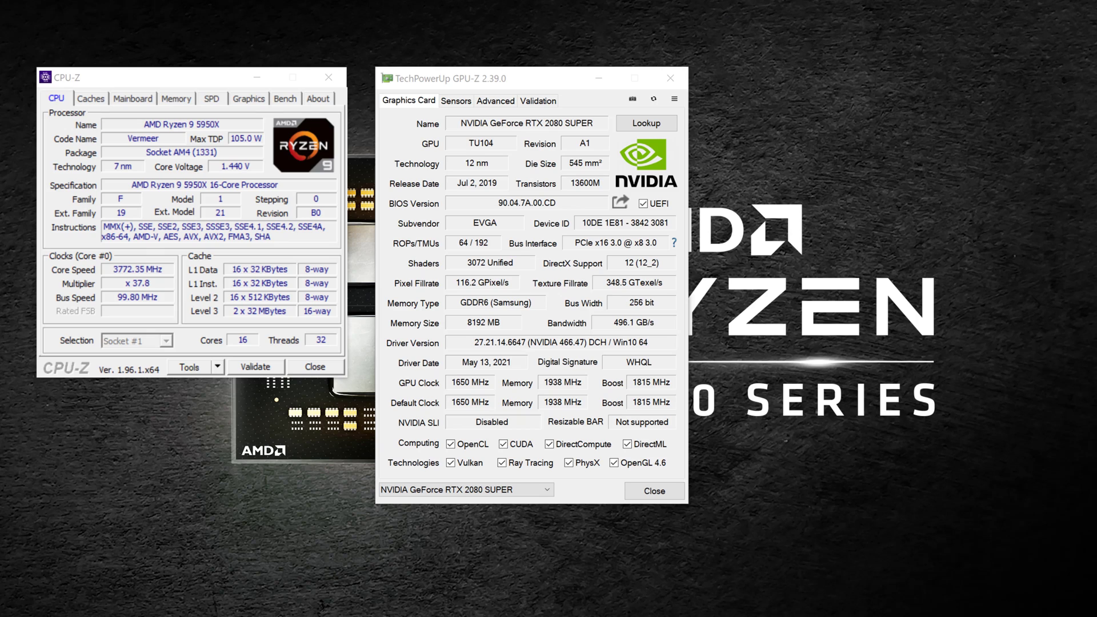
{"action": "left_click_drag", "start_coordinate": [219, 78], "coordinate": [176, 85]}
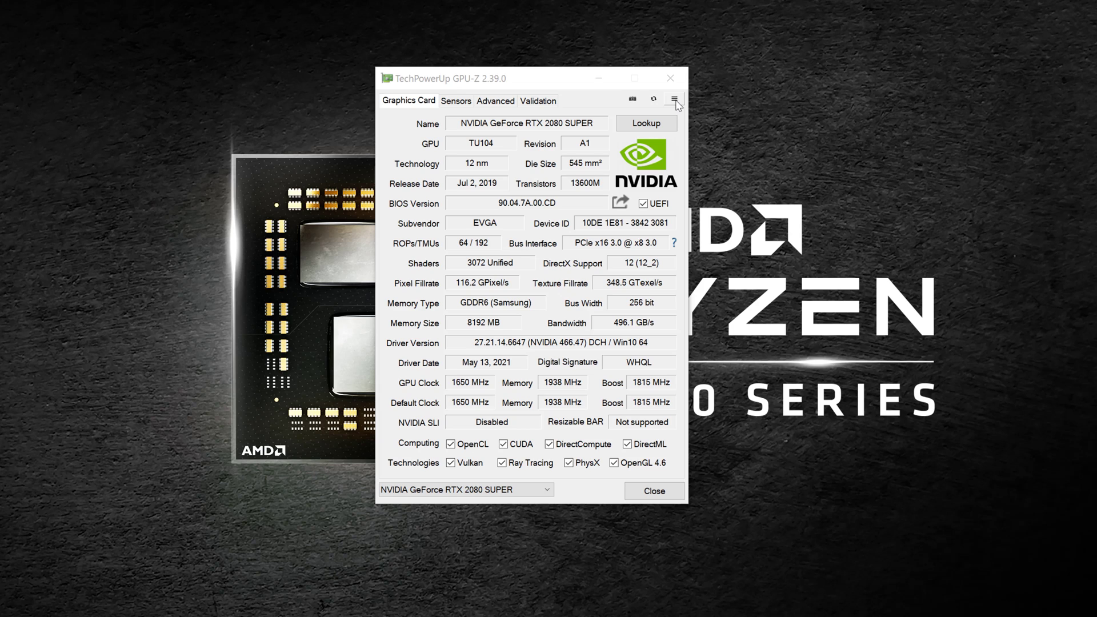
{"action": "left_click", "coordinate": [675, 100]}
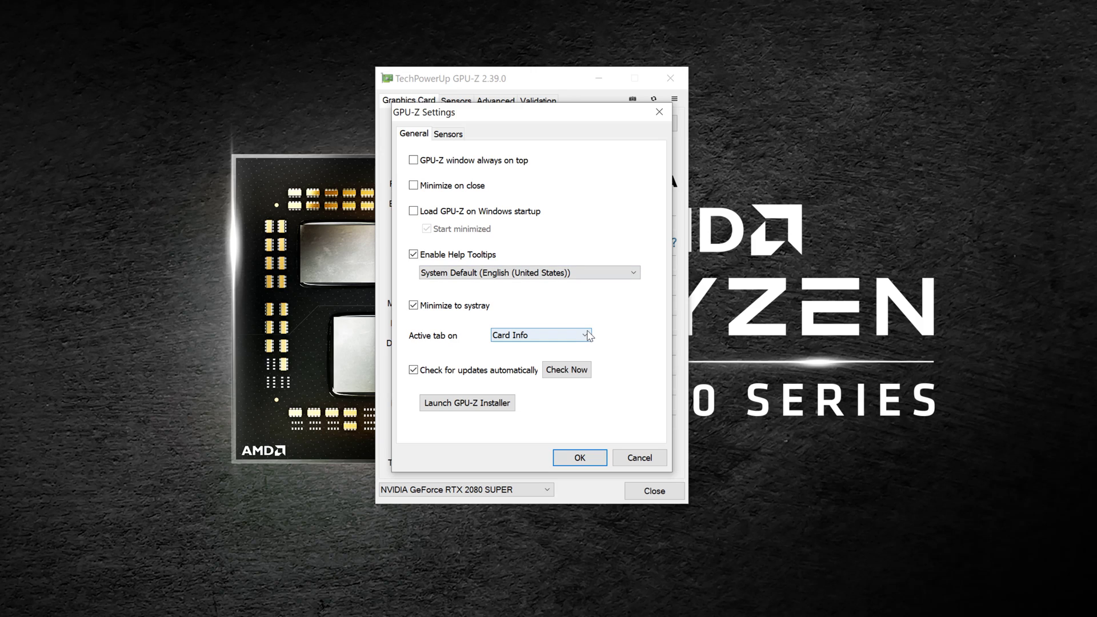
{"action": "left_click", "coordinate": [589, 335]}
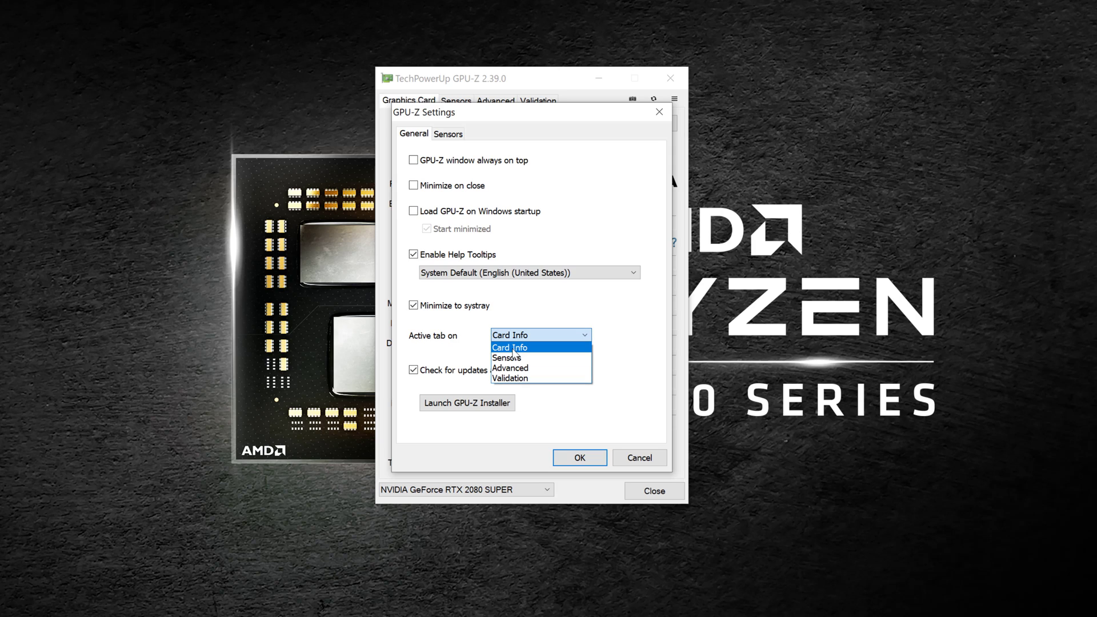
{"action": "left_click", "coordinate": [513, 350]}
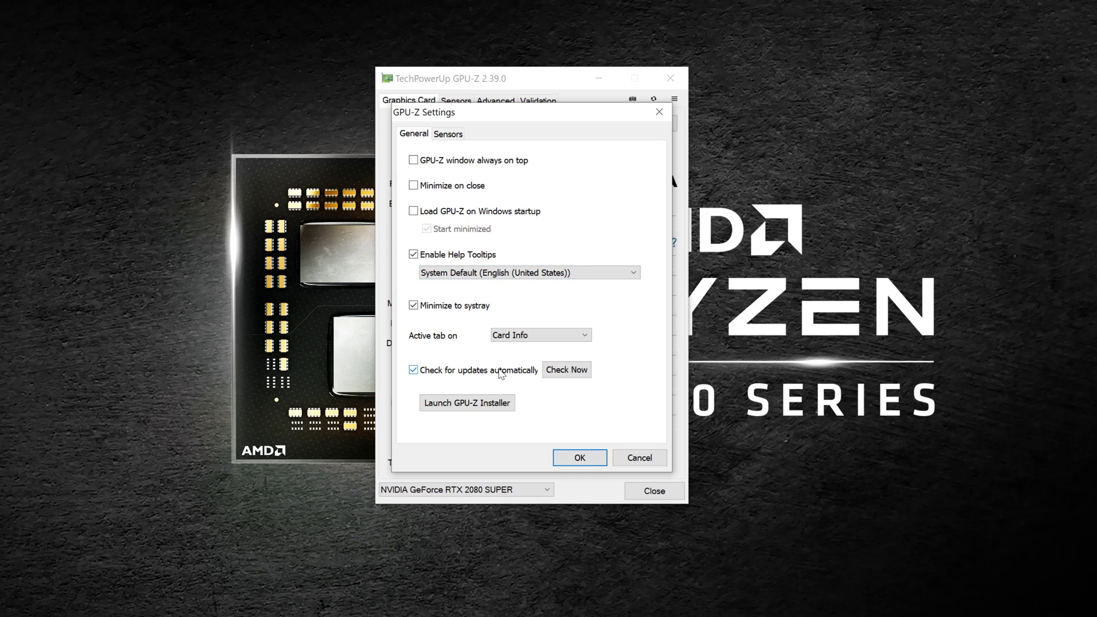
{"action": "left_click", "coordinate": [487, 404]}
Review the active sensors list in GPU-Z Settings, then cancel without changes.
{"action": "left_click", "coordinate": [449, 135]}
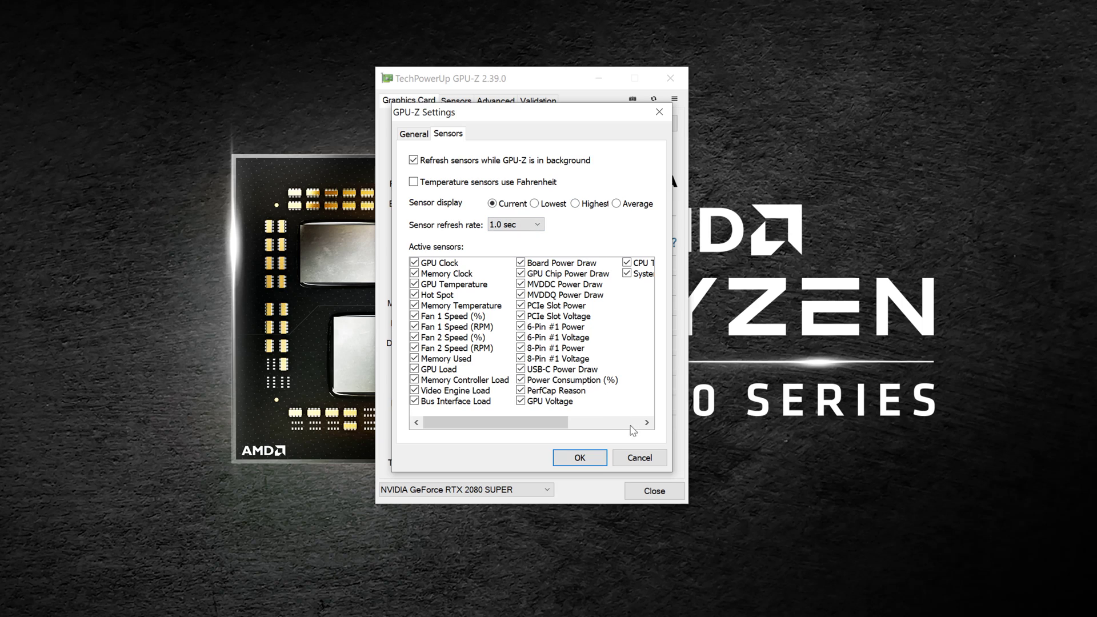
{"action": "left_click", "coordinate": [647, 464]}
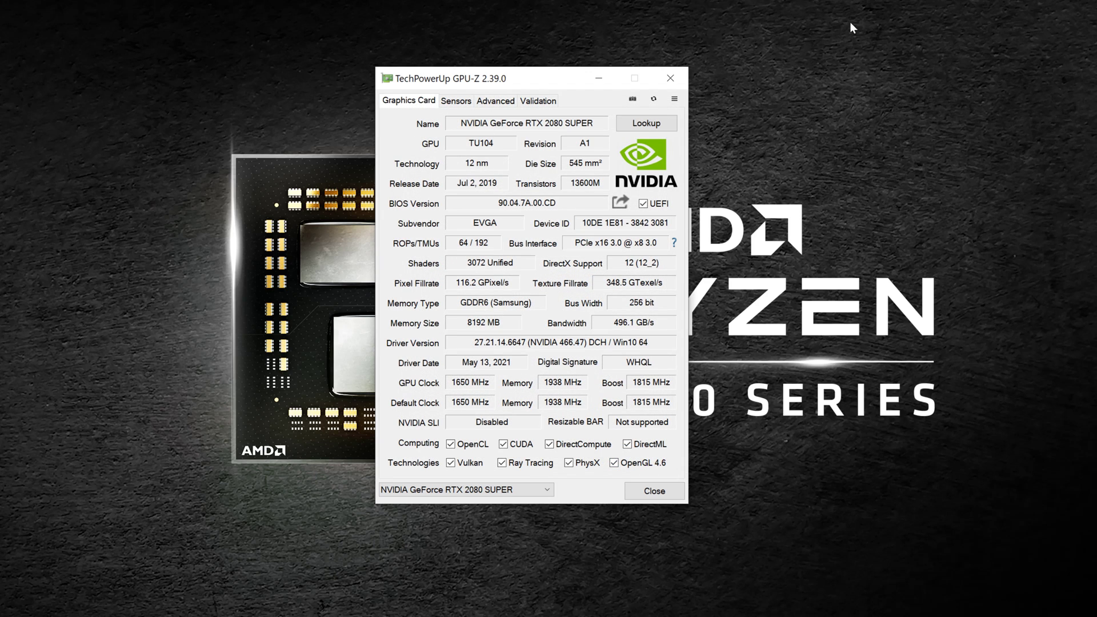
Look up the EVGA RTX 2080 SUPER Black on TechPowerUp and scroll through its specs.
{"action": "mouse_move", "coordinate": [591, 129]}
{"action": "mouse_move", "coordinate": [499, 167]}
{"action": "mouse_move", "coordinate": [592, 131]}
{"action": "mouse_move", "coordinate": [499, 231]}
{"action": "left_click", "coordinate": [648, 124]}
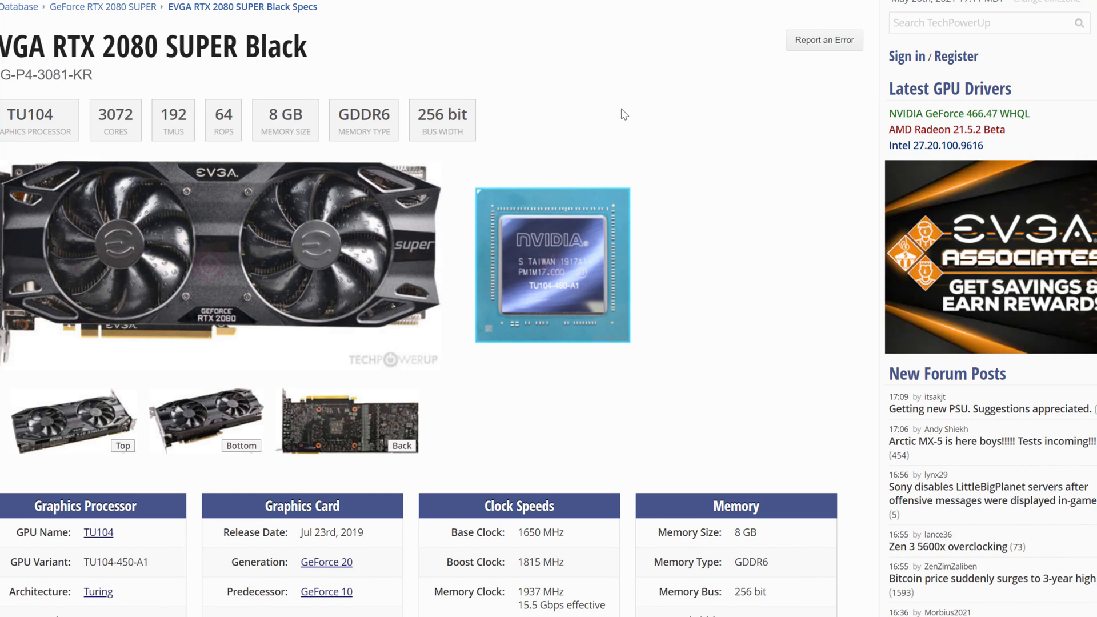
{"action": "scroll", "coordinate": [627, 116], "scroll_direction": "down", "scroll_amount": 2}
{"action": "scroll", "coordinate": [627, 116], "scroll_direction": "down", "scroll_amount": 6}
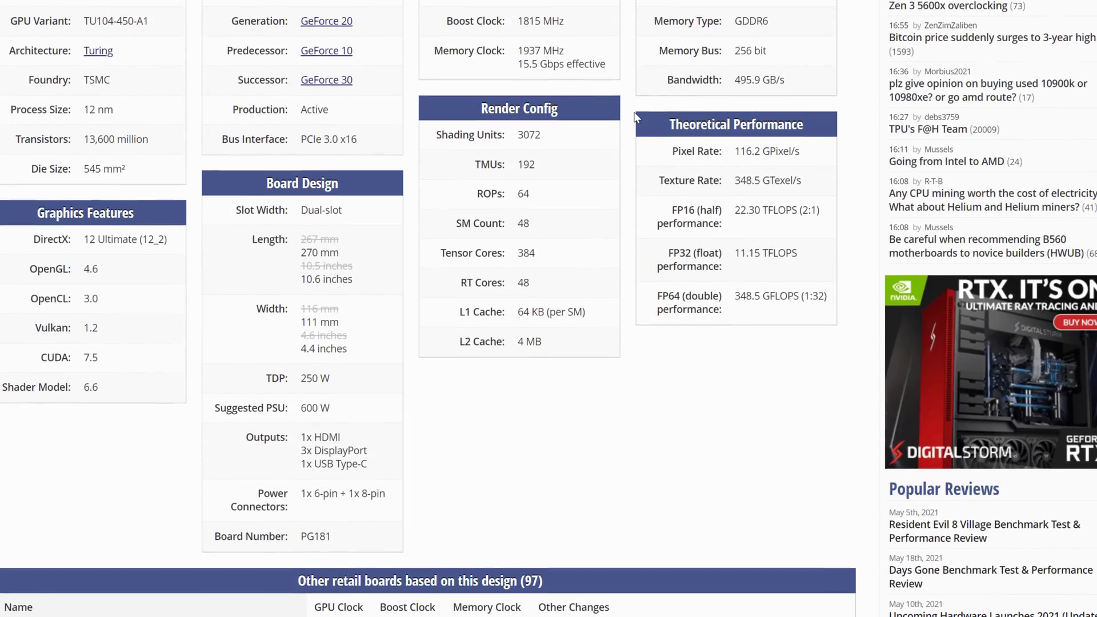
{"action": "scroll", "coordinate": [638, 119], "scroll_direction": "down", "scroll_amount": 2}
{"action": "scroll", "coordinate": [638, 119], "scroll_direction": "down", "scroll_amount": 10}
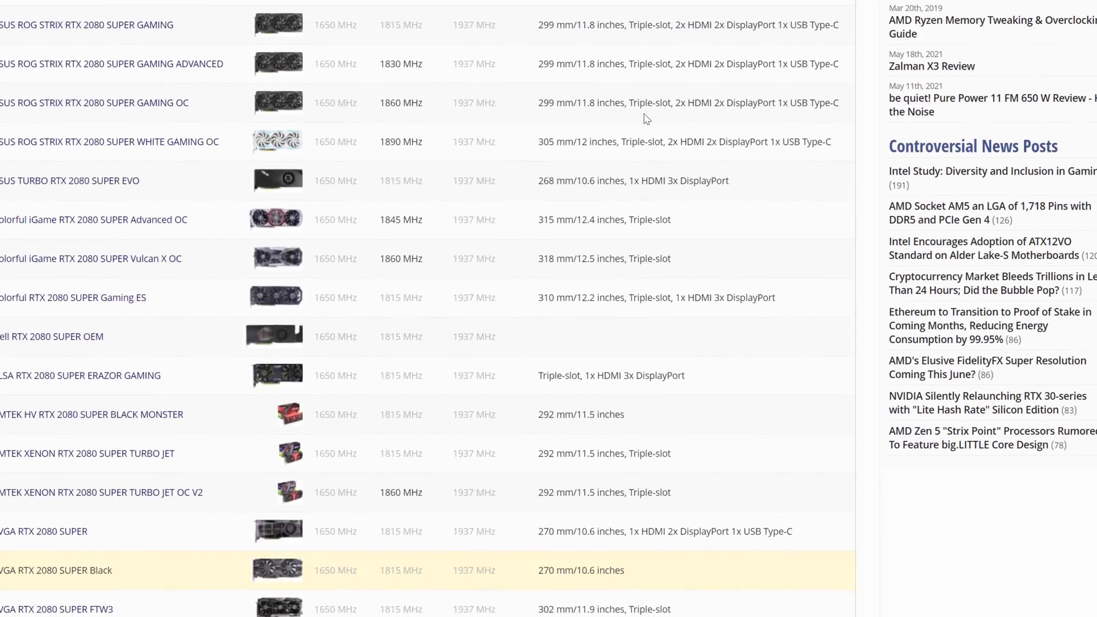
{"action": "scroll", "coordinate": [643, 117], "scroll_direction": "up", "scroll_amount": 7}
{"action": "scroll", "coordinate": [646, 119], "scroll_direction": "up", "scroll_amount": 11}
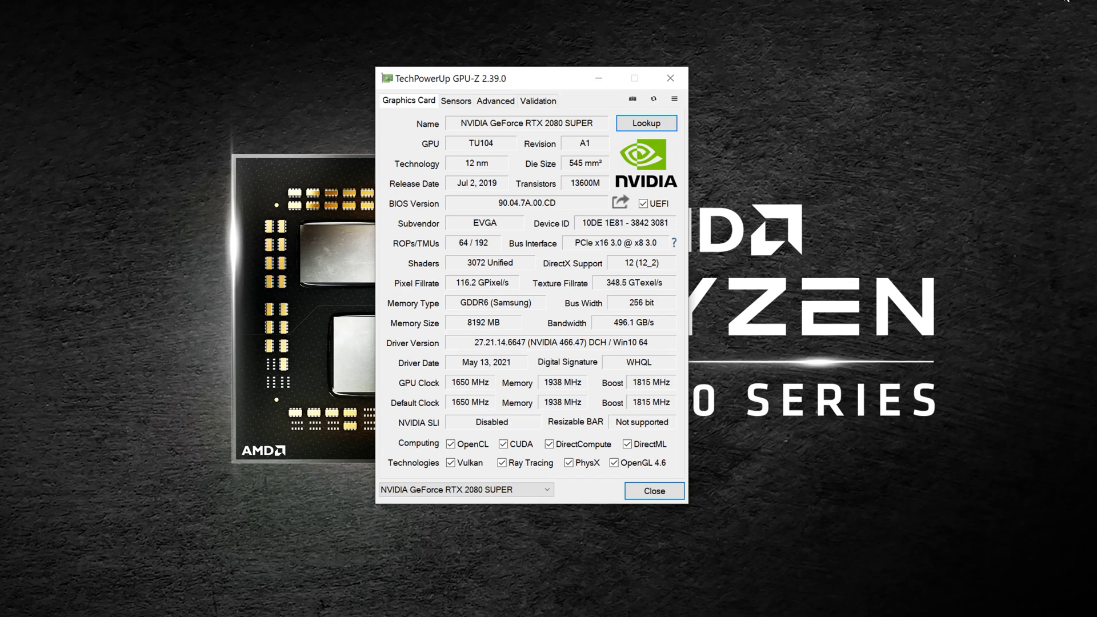
Read the field tooltips, check the graphics card list, then open the PCI-Express Render Test.
{"action": "mouse_move", "coordinate": [505, 326]}
{"action": "mouse_move", "coordinate": [471, 307]}
{"action": "mouse_move", "coordinate": [467, 387]}
{"action": "mouse_move", "coordinate": [530, 349]}
{"action": "left_click", "coordinate": [548, 490]}
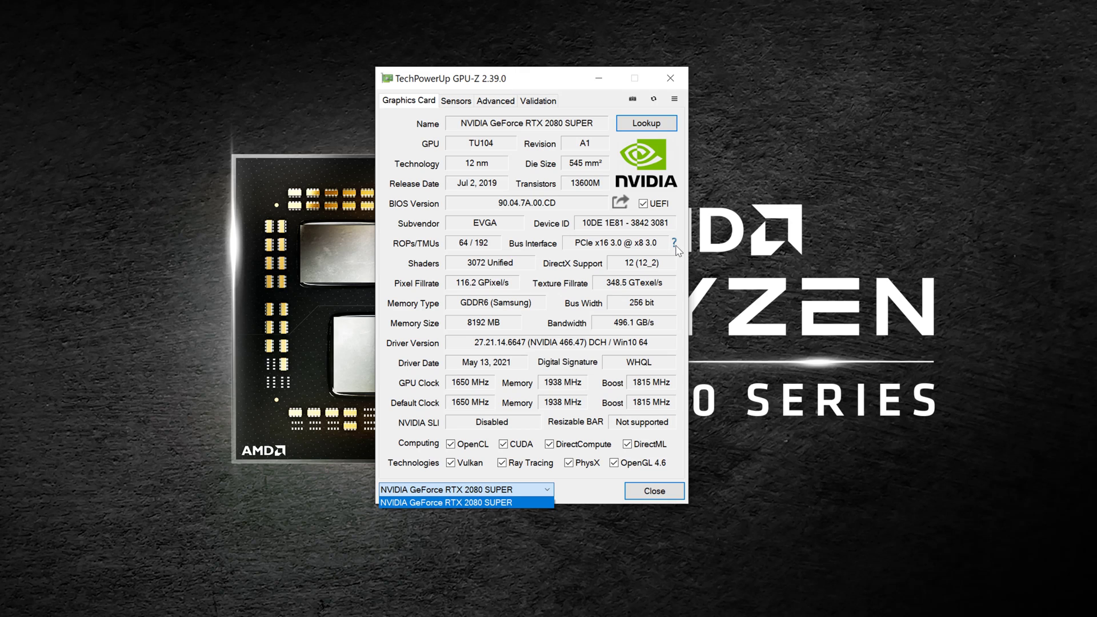
{"action": "left_click", "coordinate": [676, 246]}
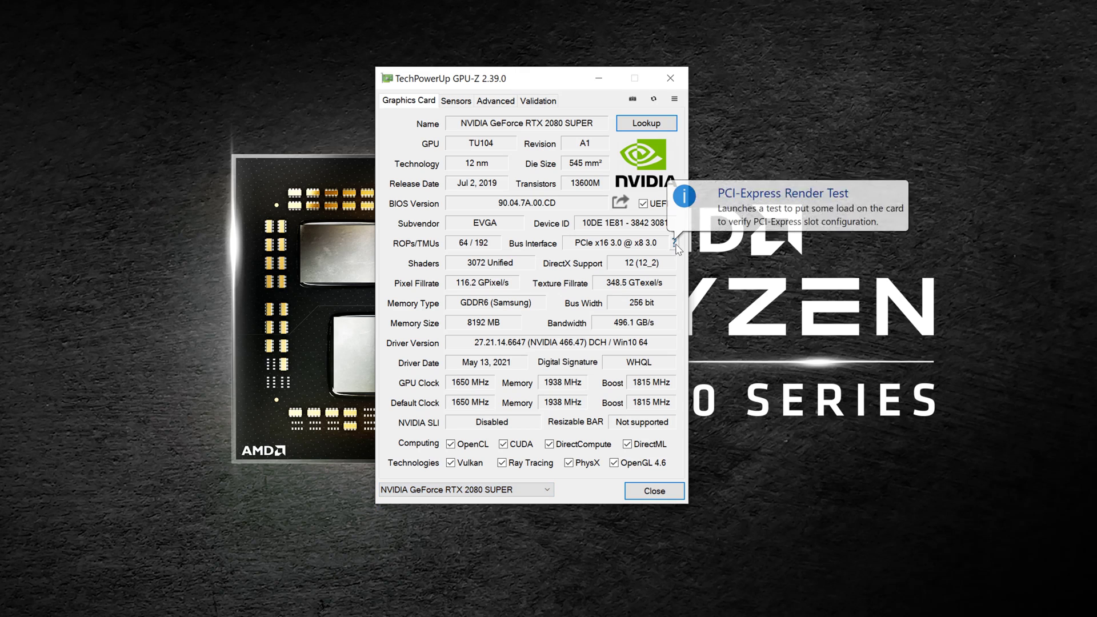
{"action": "left_click", "coordinate": [677, 246]}
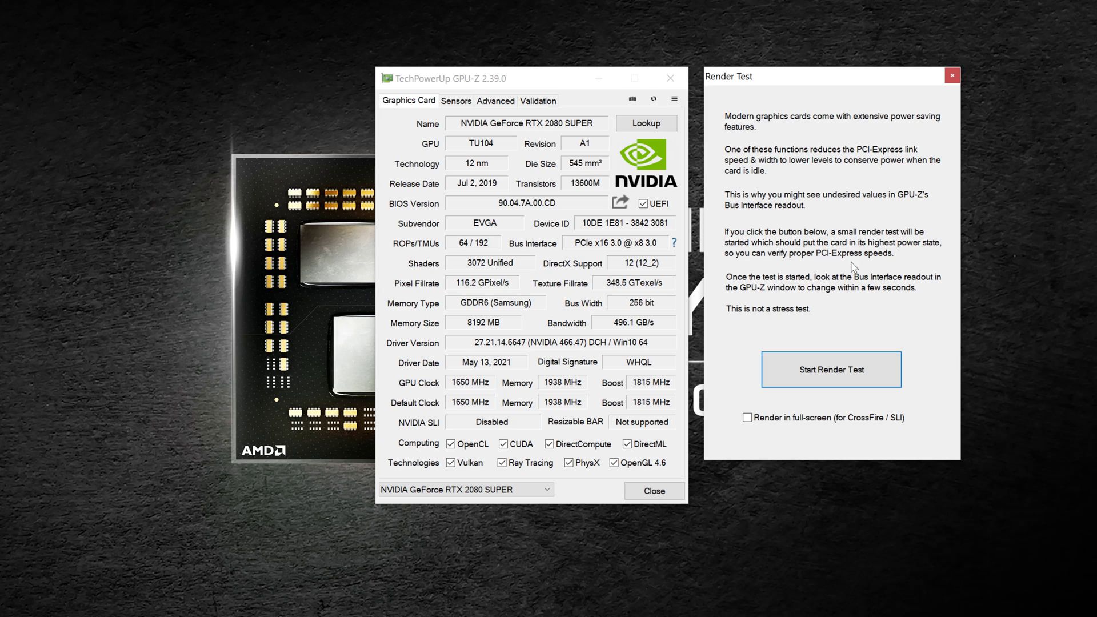
Start the render test to push the RTX 2080 SUPER out of power-saving.
{"action": "left_click", "coordinate": [843, 383]}
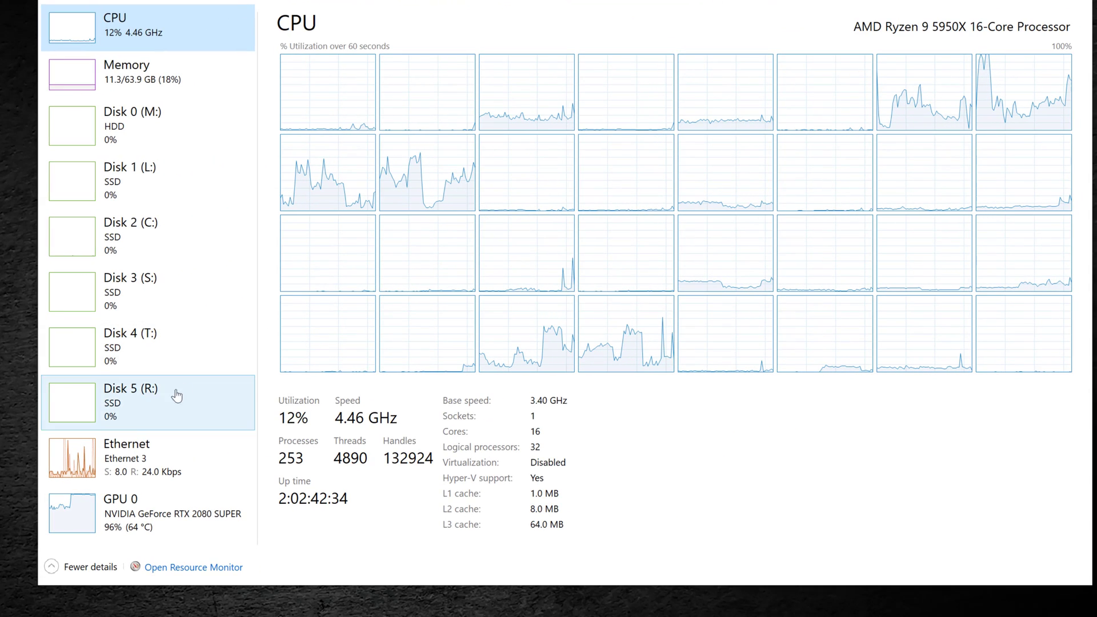
Show the GPU 0 performance graphs in Task Manager.
{"action": "left_click", "coordinate": [78, 531]}
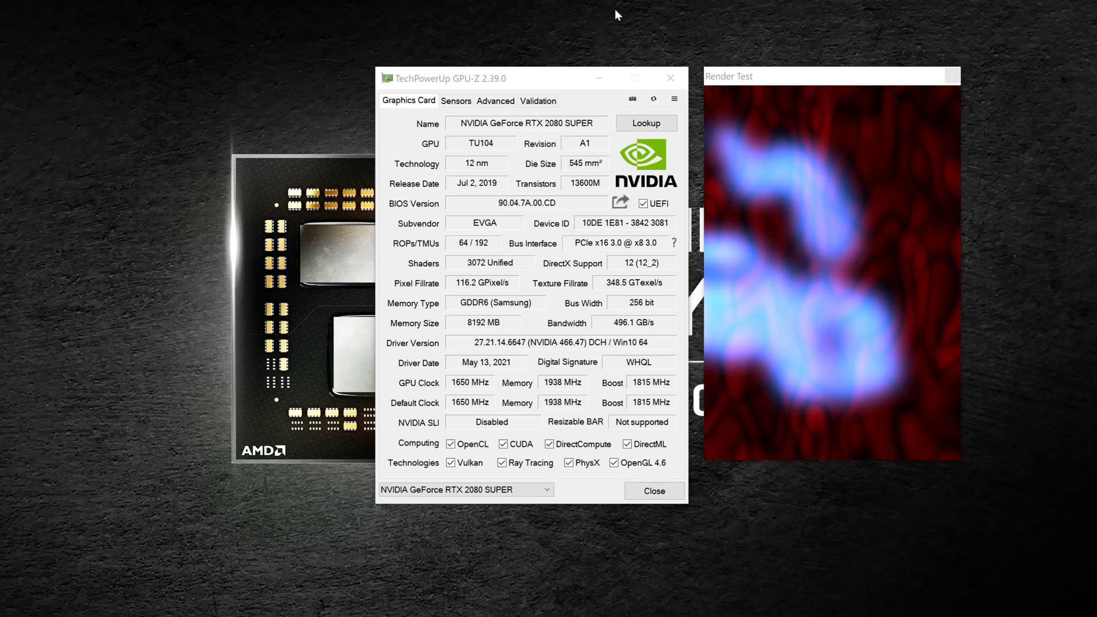
Stop the render test, show the Sensors page and raise the window so all readings fit.
{"action": "left_click", "coordinate": [952, 75]}
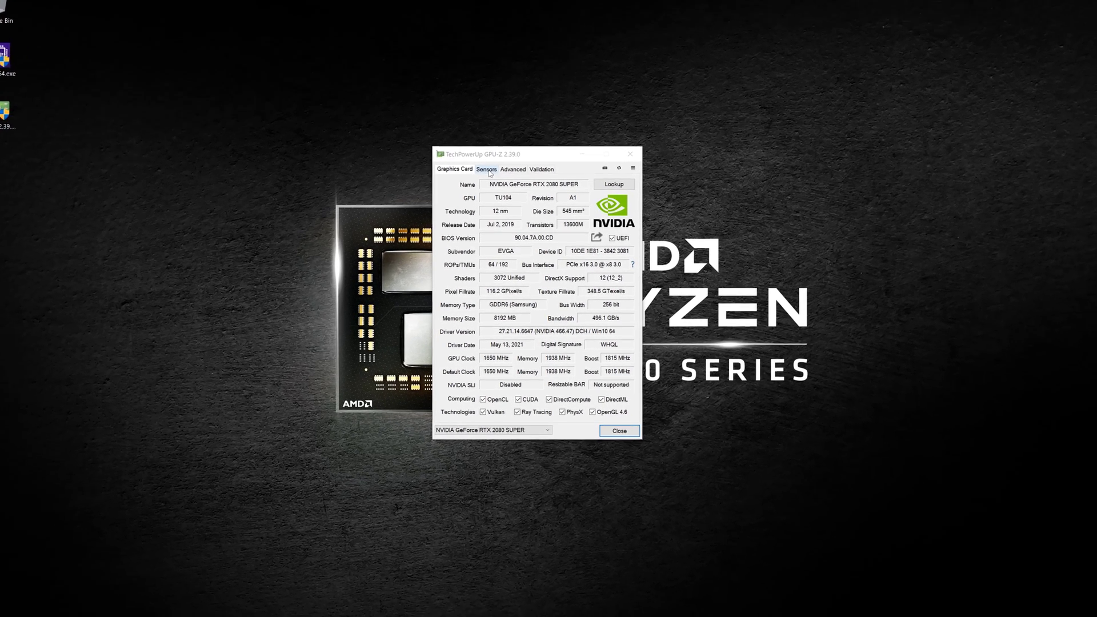
{"action": "left_click", "coordinate": [487, 170]}
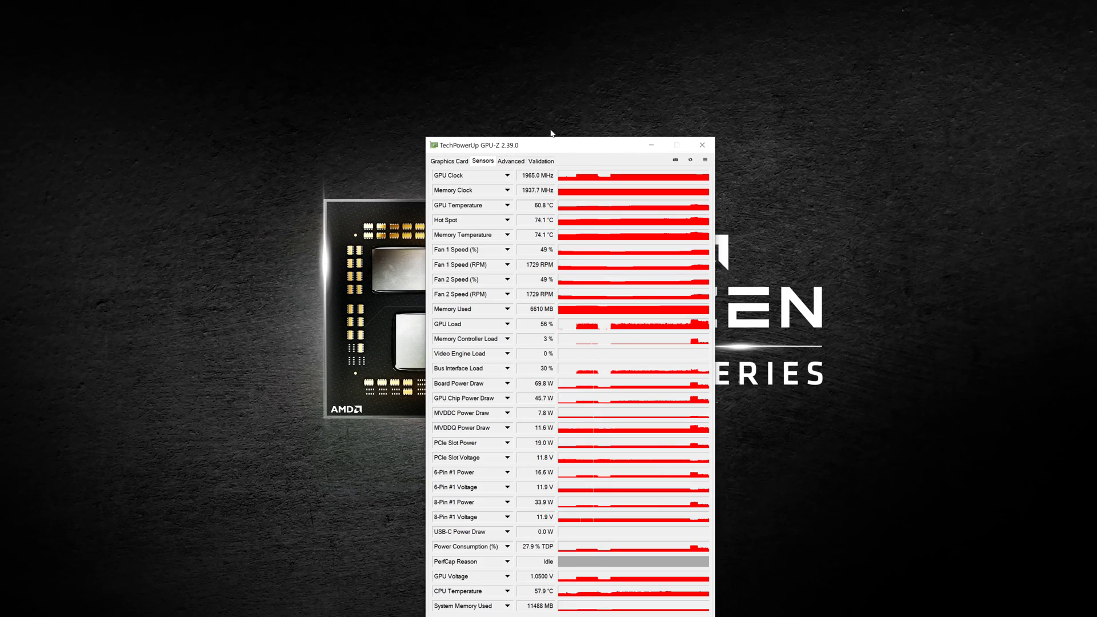
{"action": "left_click_drag", "start_coordinate": [562, 153], "coordinate": [554, 23]}
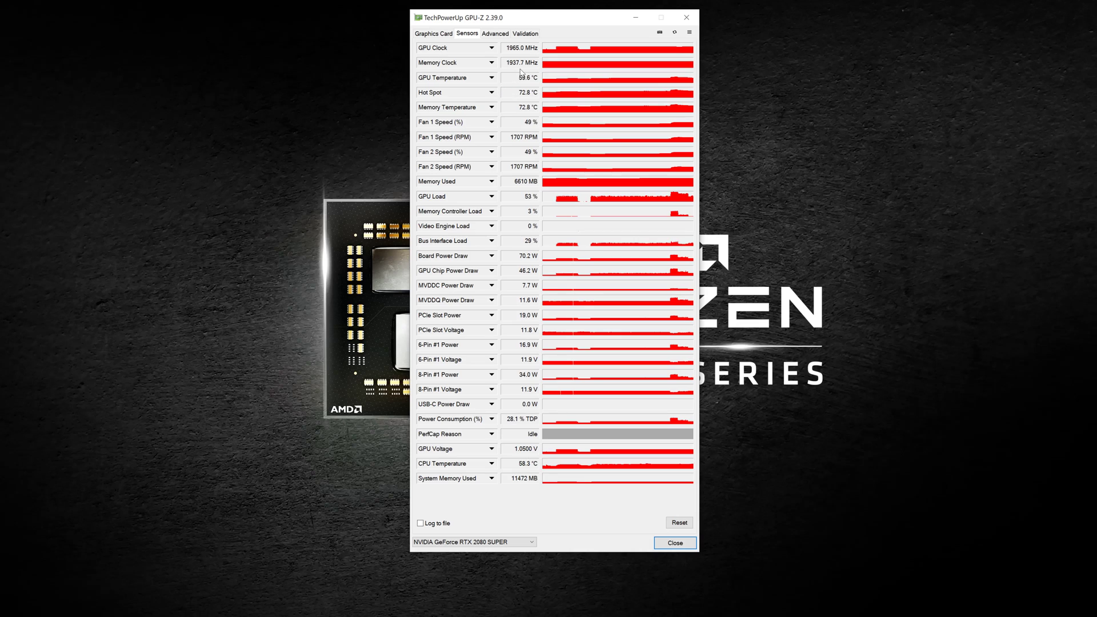
{"action": "mouse_move", "coordinate": [513, 84]}
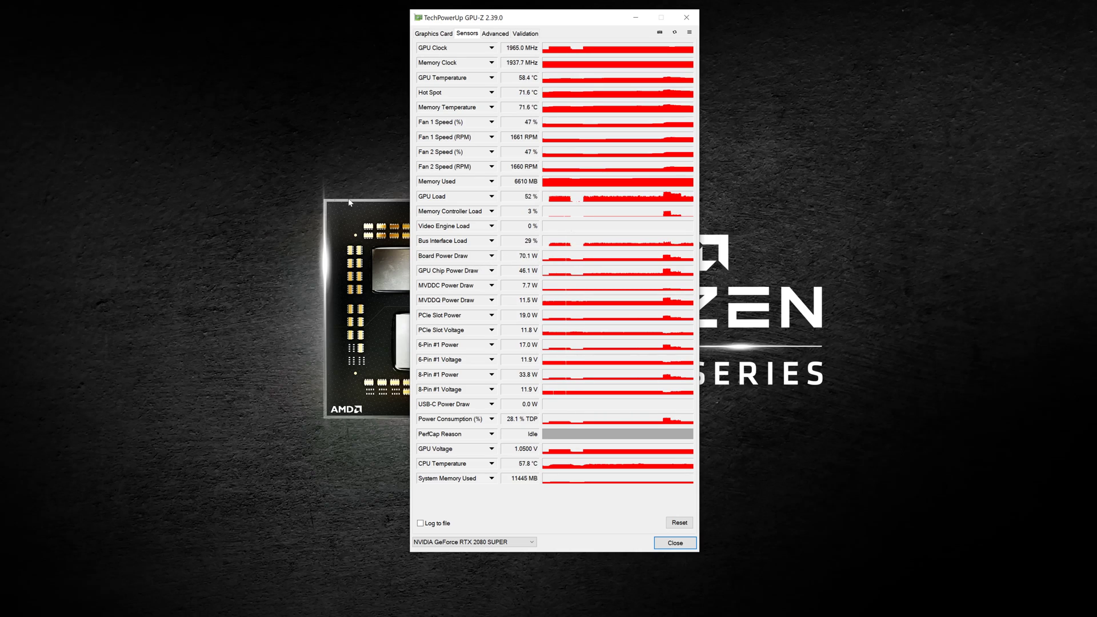
{"action": "mouse_move", "coordinate": [448, 259]}
{"action": "mouse_move", "coordinate": [468, 349]}
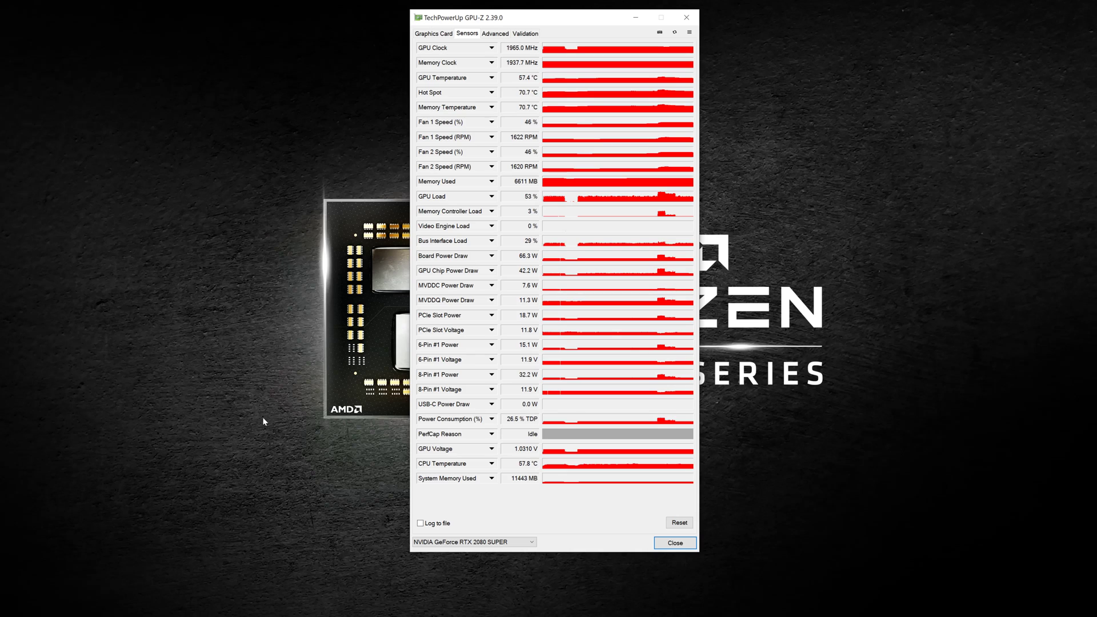
{"action": "mouse_move", "coordinate": [514, 378]}
{"action": "mouse_move", "coordinate": [446, 467]}
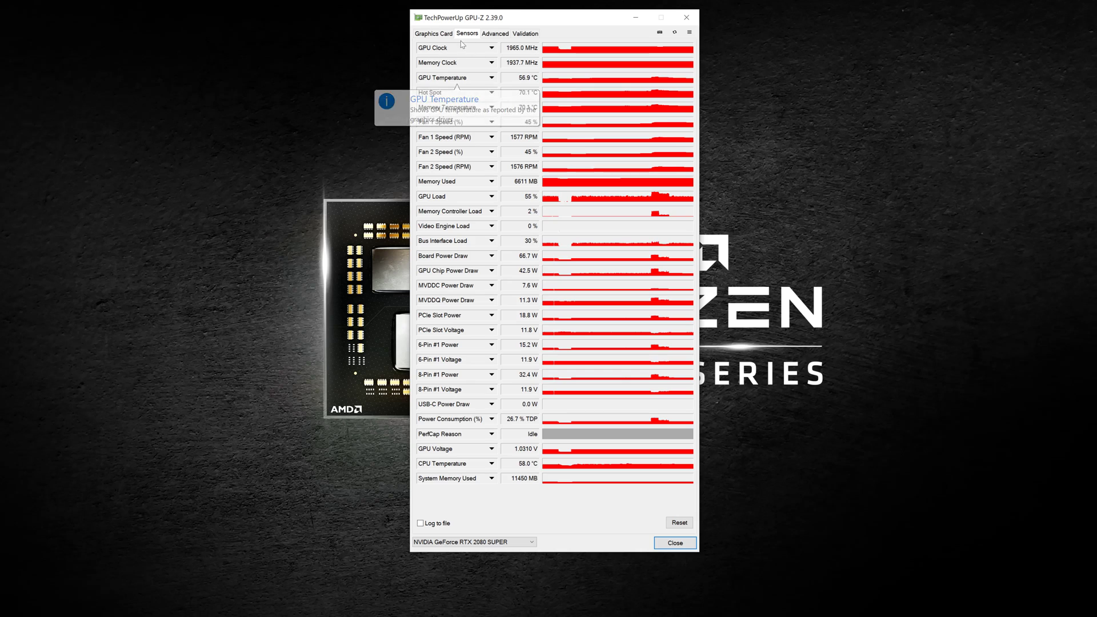
Restart the render test from Bus Interface and watch it beside the Sensors graphs.
{"action": "left_click", "coordinate": [434, 34]}
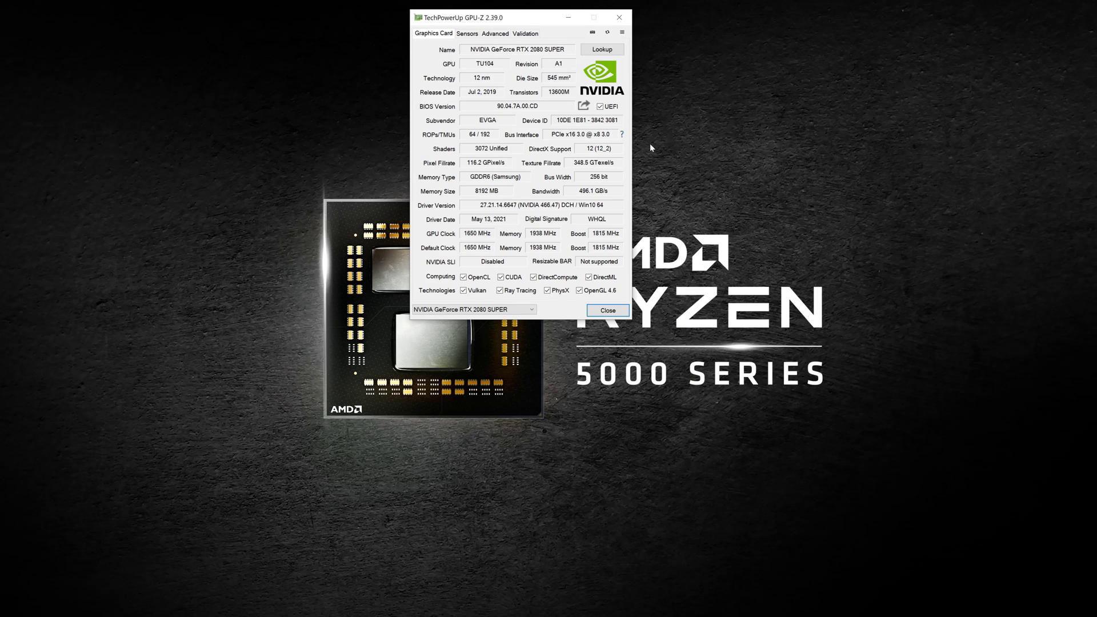
{"action": "left_click", "coordinate": [622, 135]}
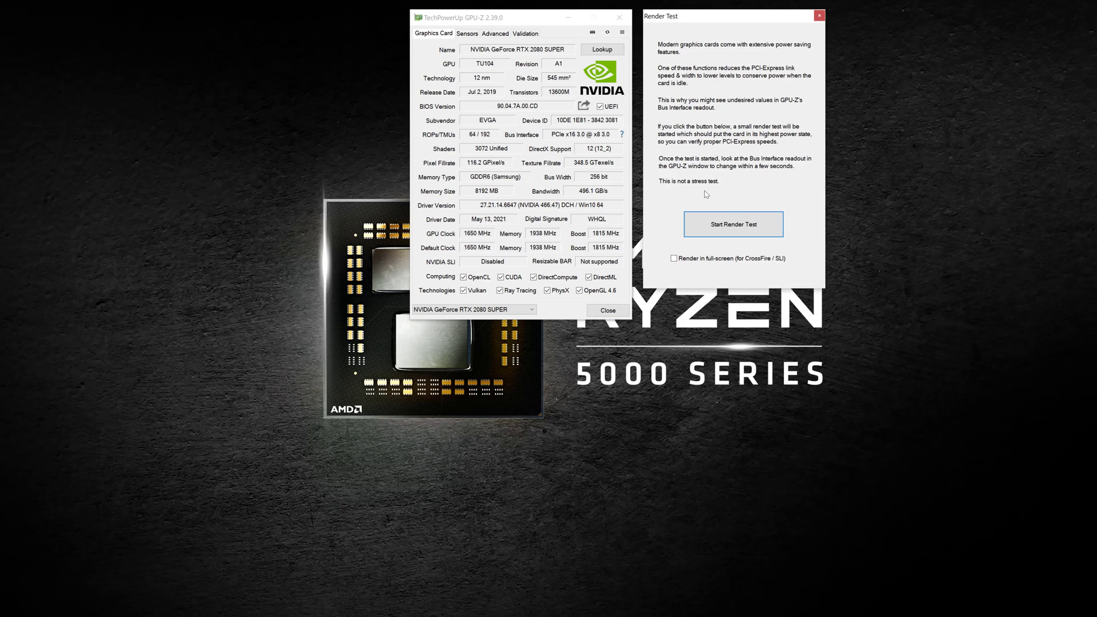
{"action": "left_click", "coordinate": [735, 226]}
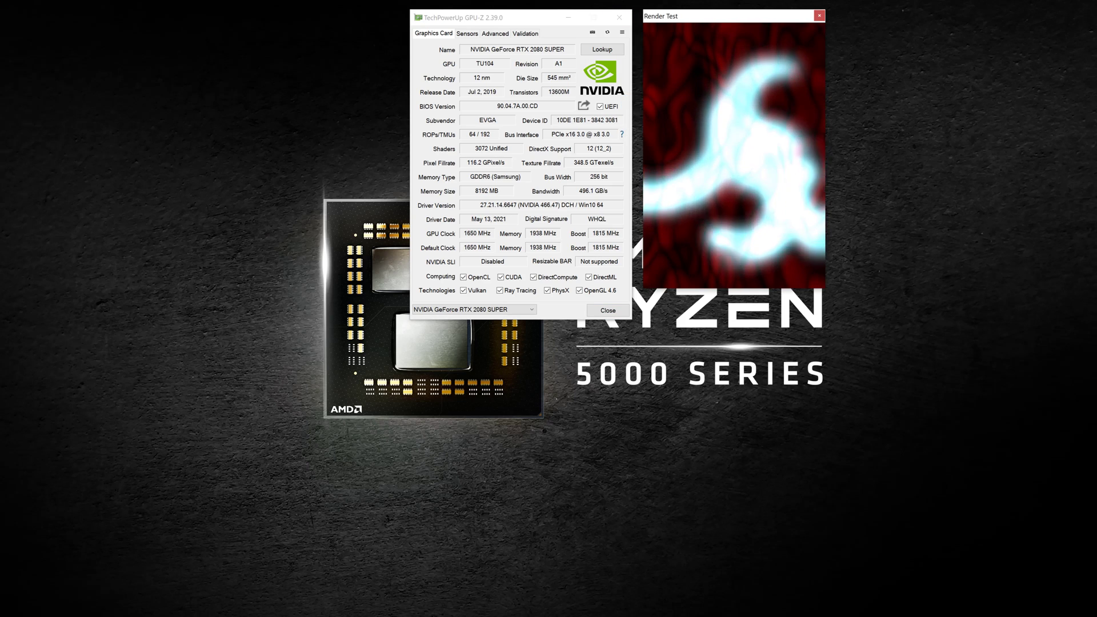
{"action": "left_click", "coordinate": [475, 35]}
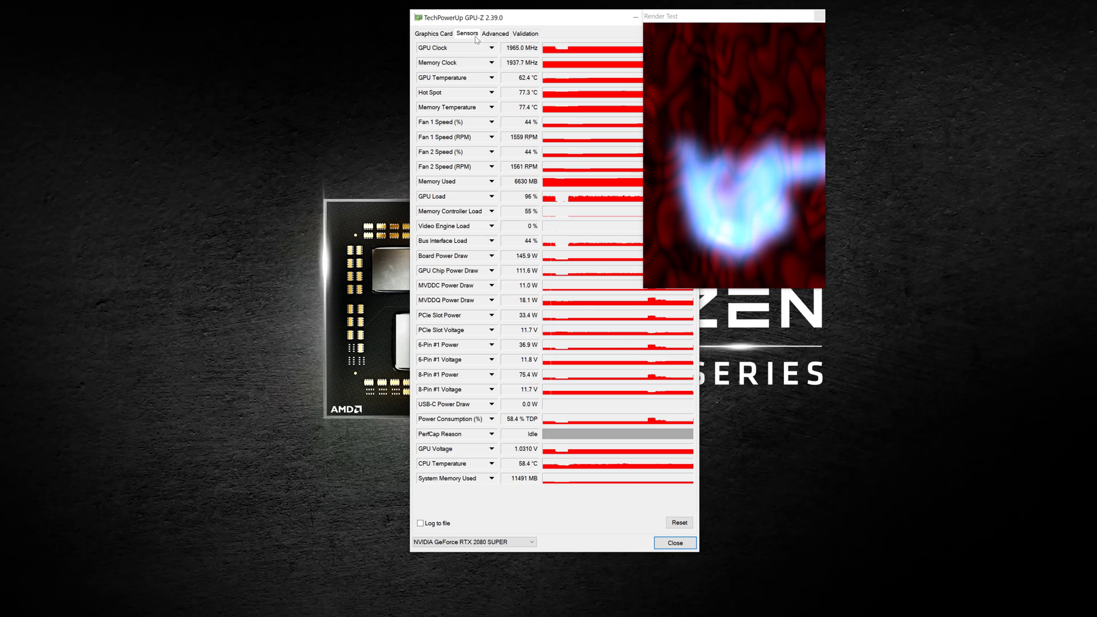
{"action": "left_click_drag", "start_coordinate": [714, 19], "coordinate": [803, 16]}
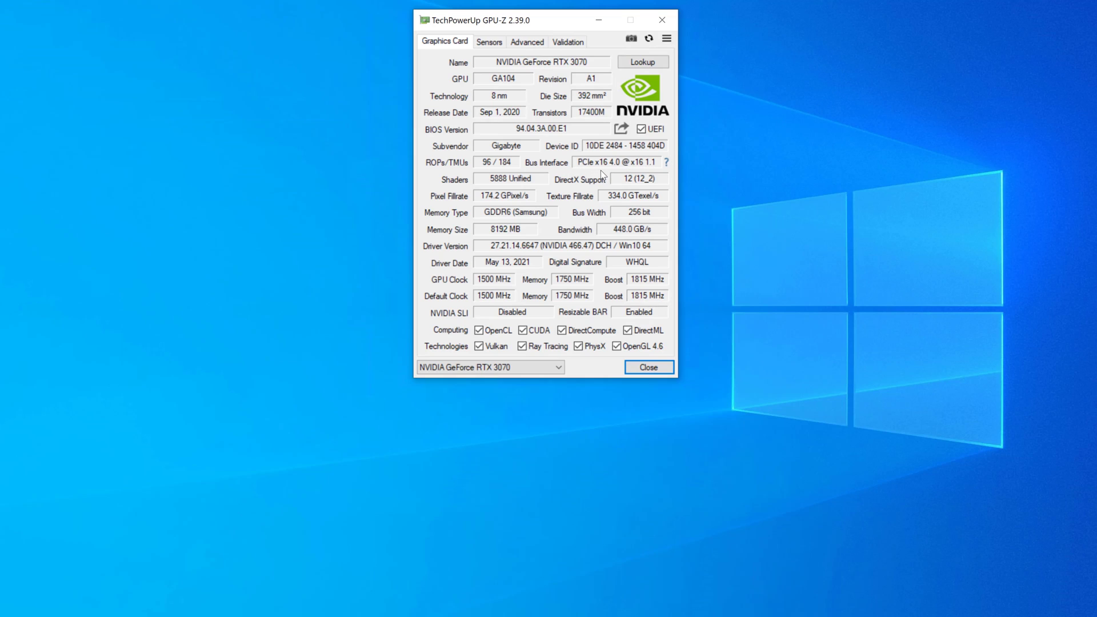
Run the RTX 3070 render test until Bus Interface reads PCIe x16 4.0, then view Sensors.
{"action": "mouse_move", "coordinate": [601, 166]}
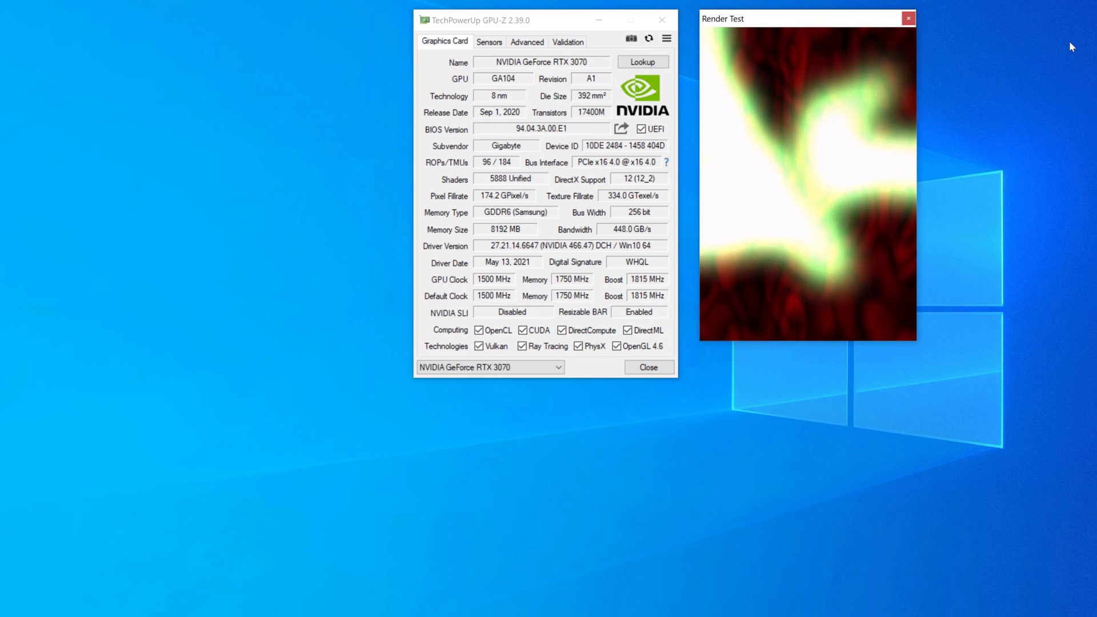
{"action": "mouse_move", "coordinate": [655, 165]}
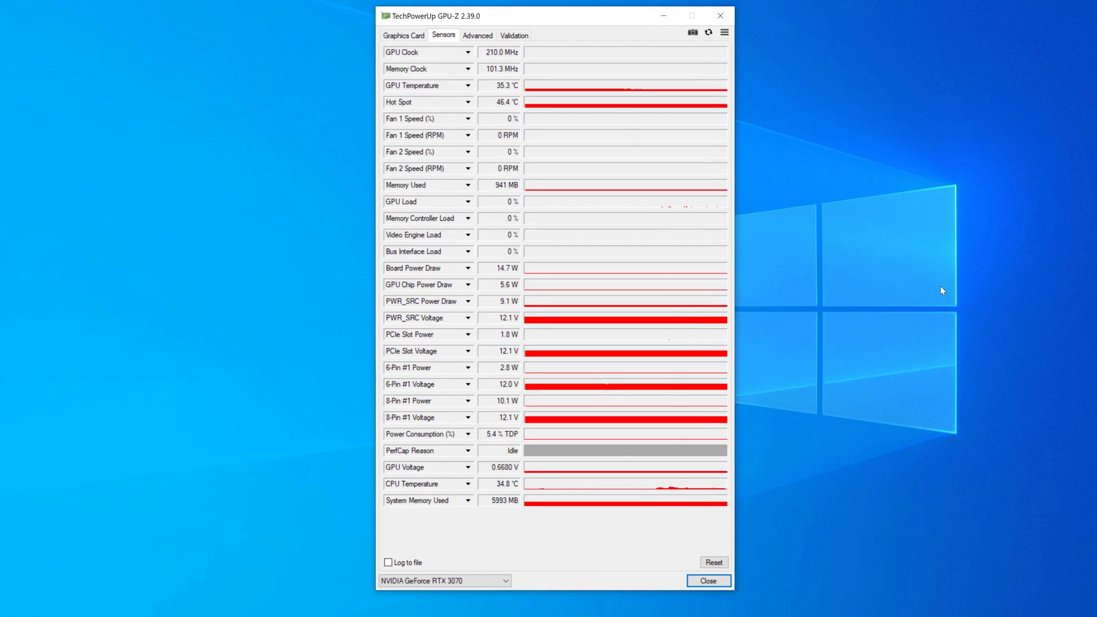
Log sensor readings to 'GPU-Z Sensor Log.txt' on the Desktop, stopping after a few seconds.
{"action": "left_click", "coordinate": [388, 562]}
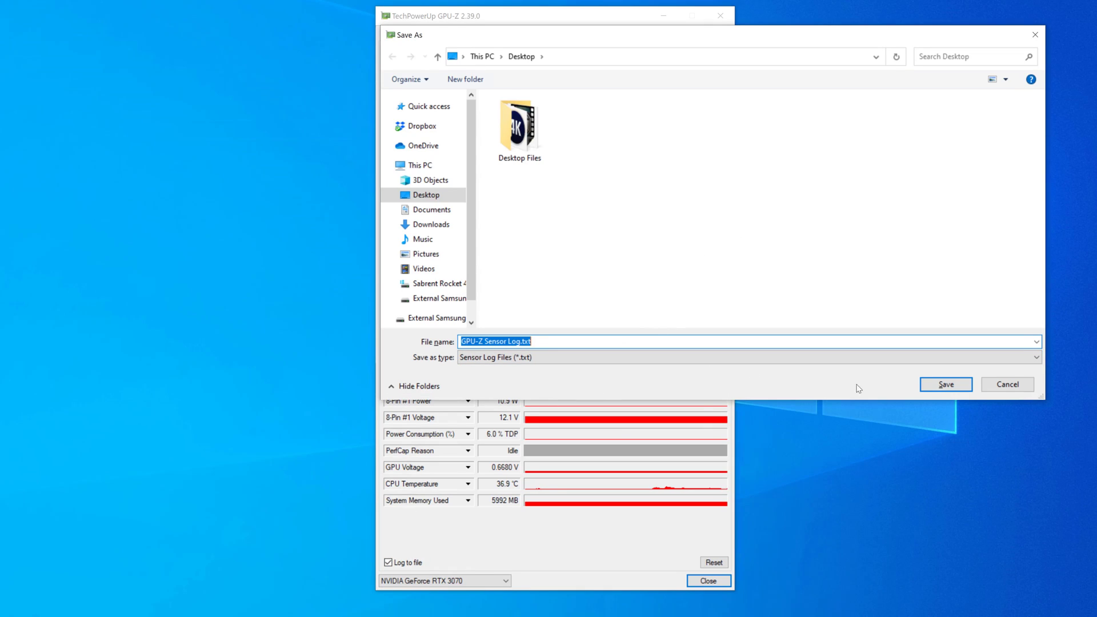
{"action": "left_click", "coordinate": [946, 385]}
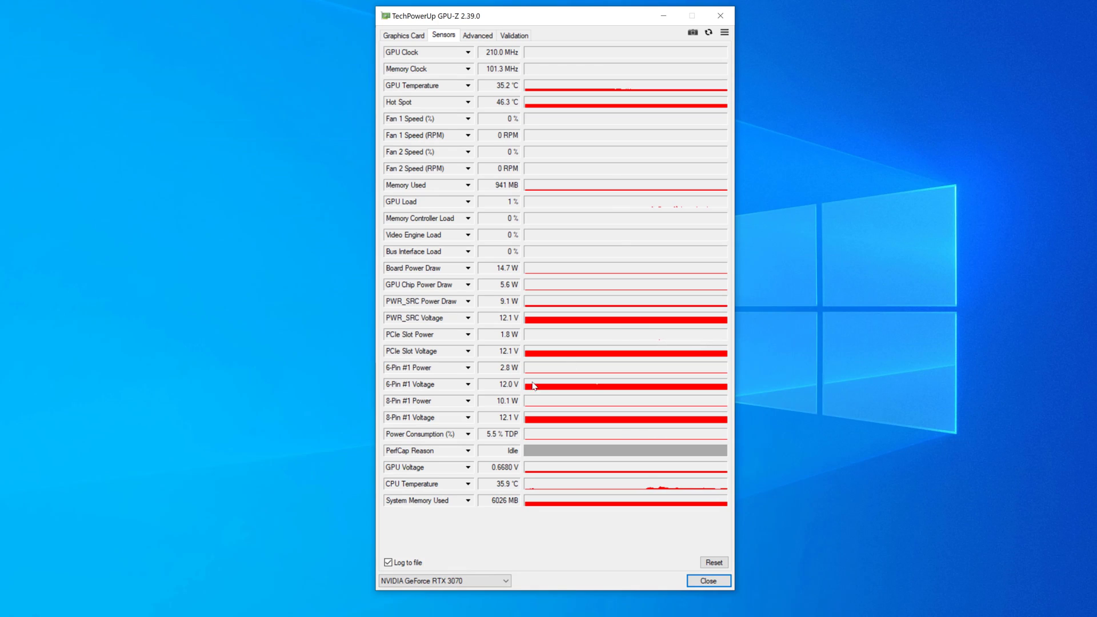
{"action": "left_click", "coordinate": [388, 563]}
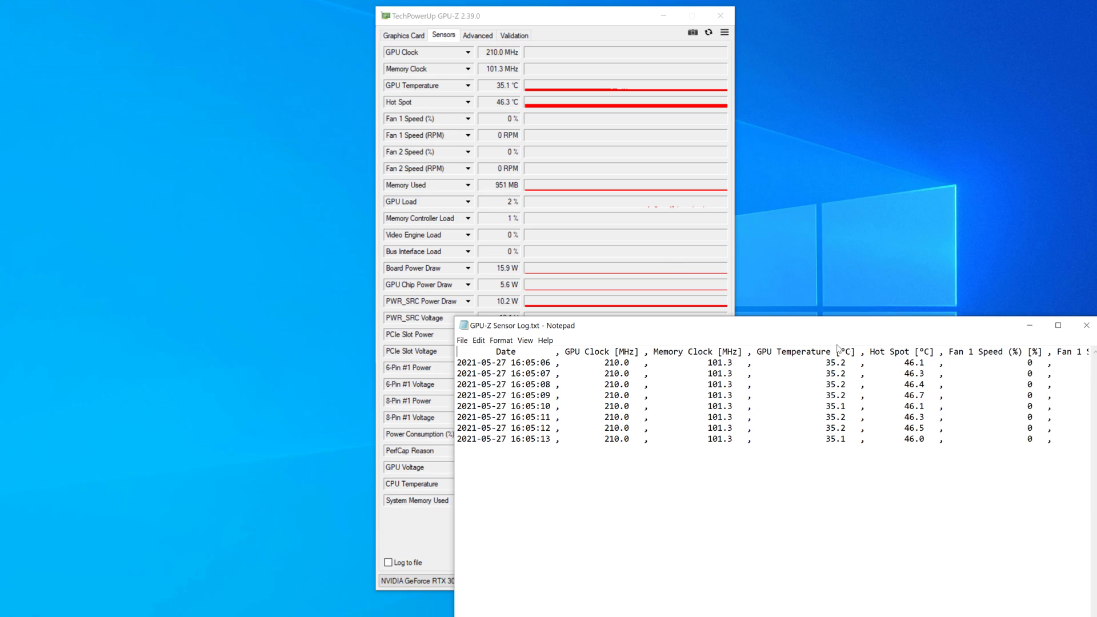
Move the Notepad log window up and scroll sideways to read its timestamped columns.
{"action": "left_click_drag", "start_coordinate": [819, 328], "coordinate": [575, 113]}
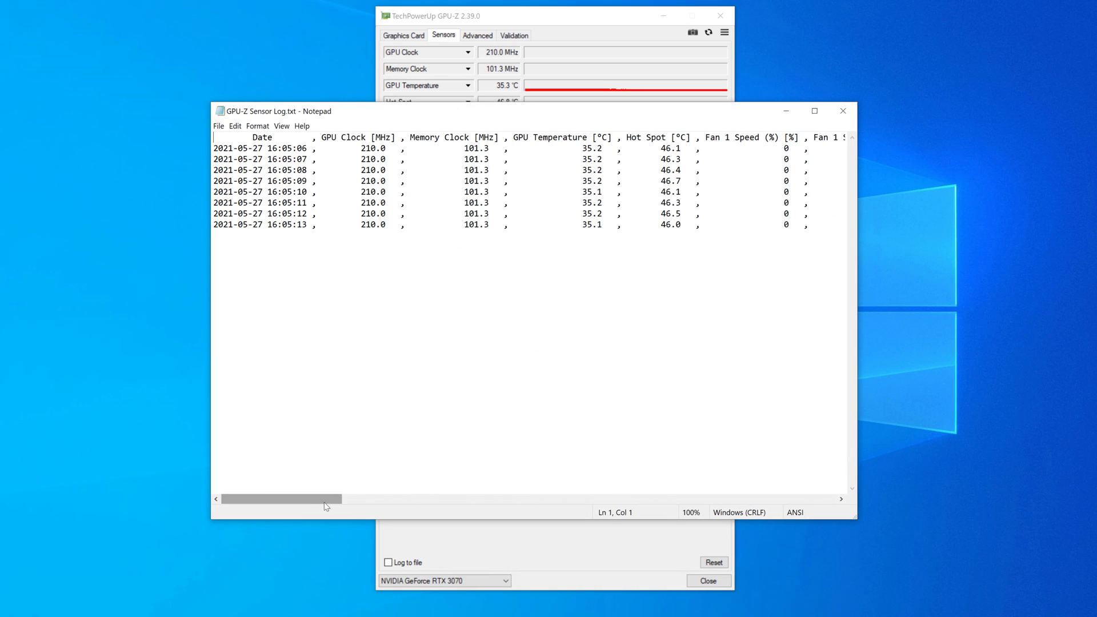
{"action": "left_click_drag", "start_coordinate": [320, 505], "coordinate": [257, 521]}
Close the Notepad window holding GPU-Z Sensor Log.txt.
{"action": "left_click", "coordinate": [843, 112]}
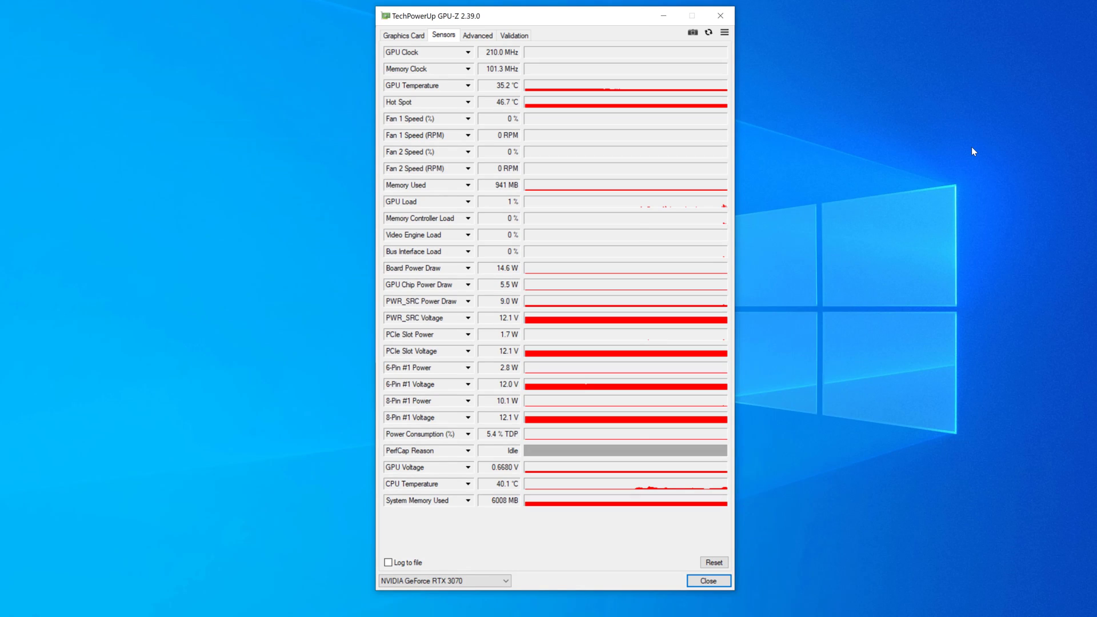